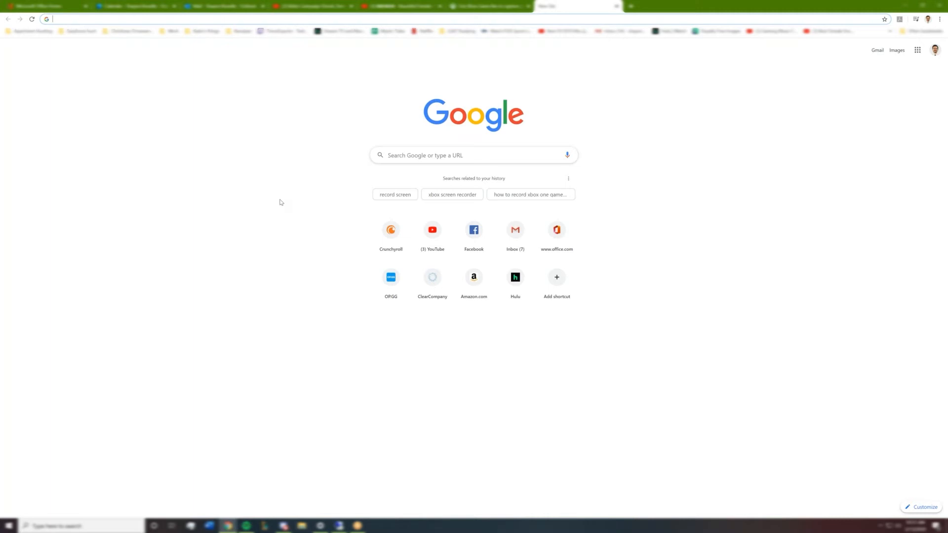
# Search Google for ADP Workforce Now and open its login page.
pyautogui.write('a')
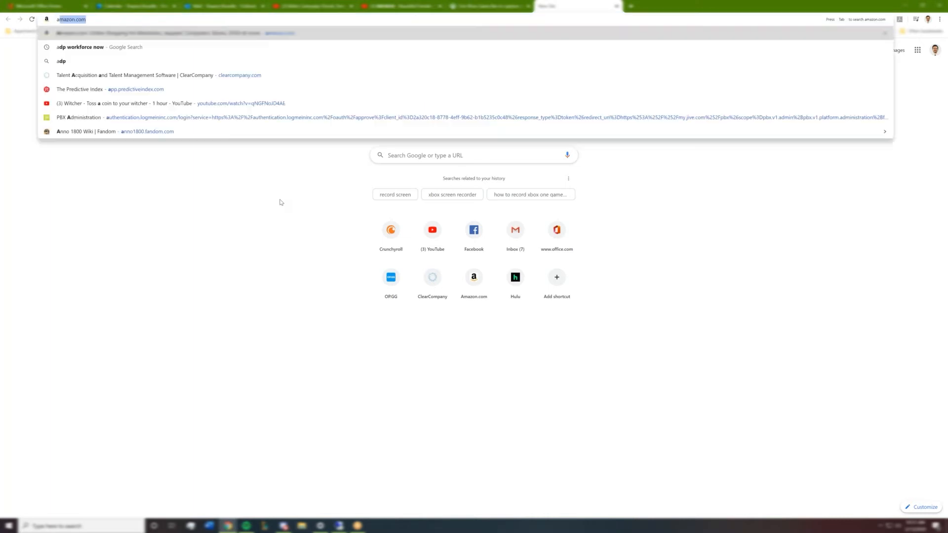
pyautogui.write('dp wo')
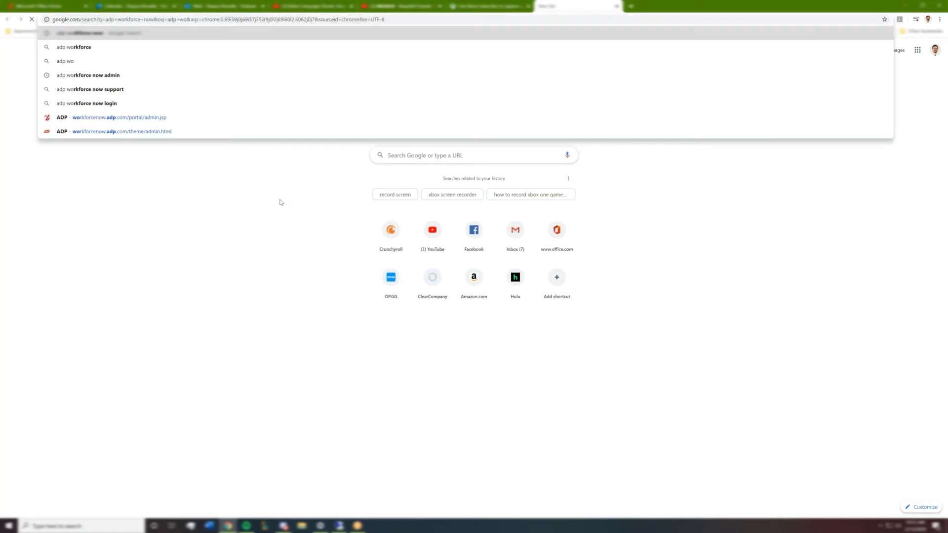
pyautogui.press('Return')
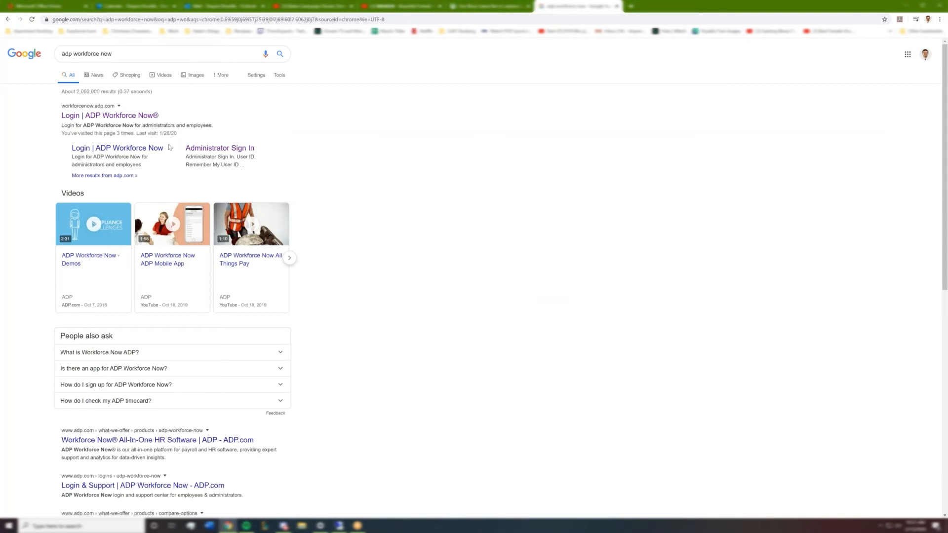
pyautogui.click(105, 119)
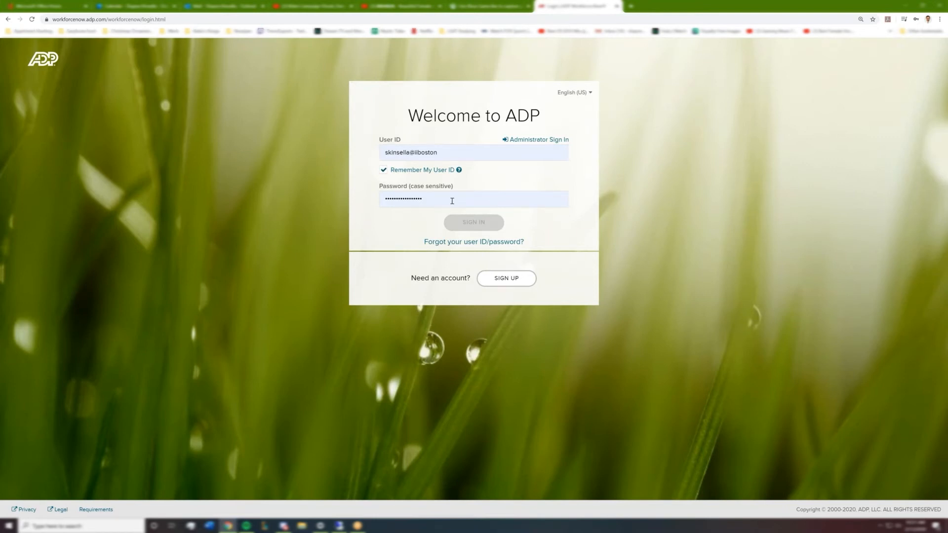
# Sign in to ADP Workforce Now using the saved user ID and password.
pyautogui.tripleClick(411, 154)
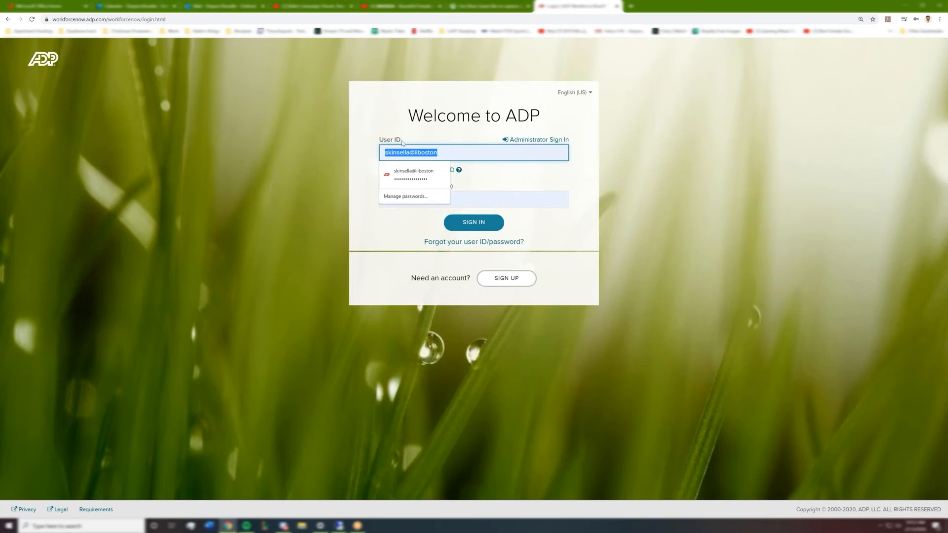
pyautogui.click(338, 143)
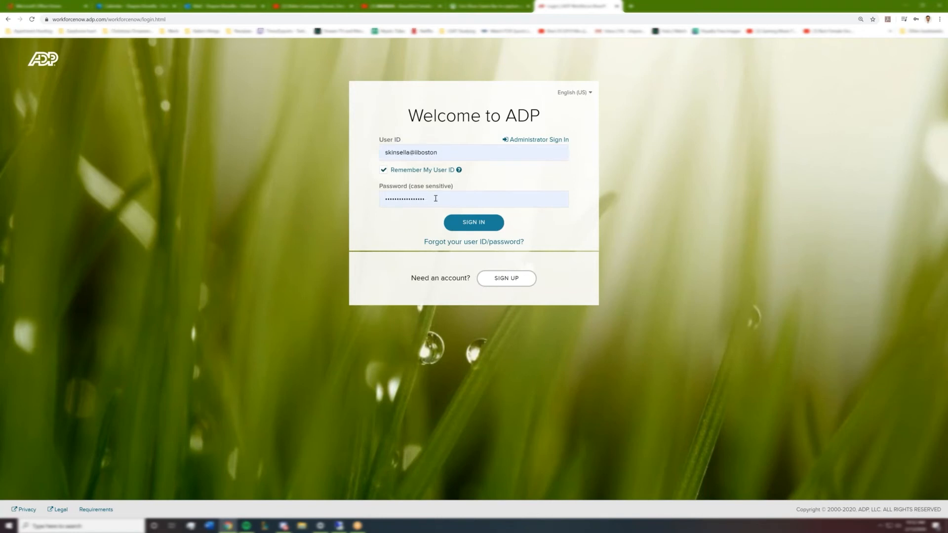
pyautogui.click(419, 199)
pyautogui.click(483, 223)
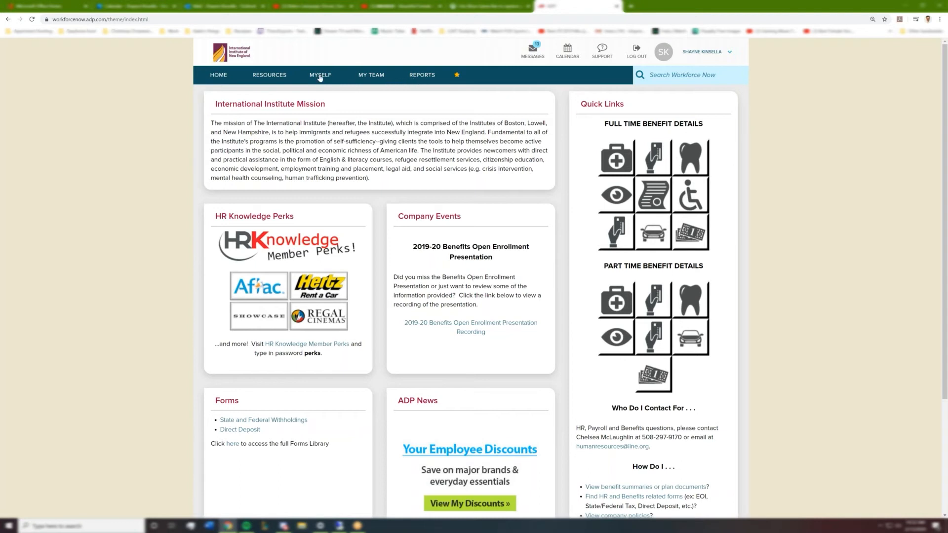
# Open My Timecard from the Myself menu.
pyautogui.click(320, 76)
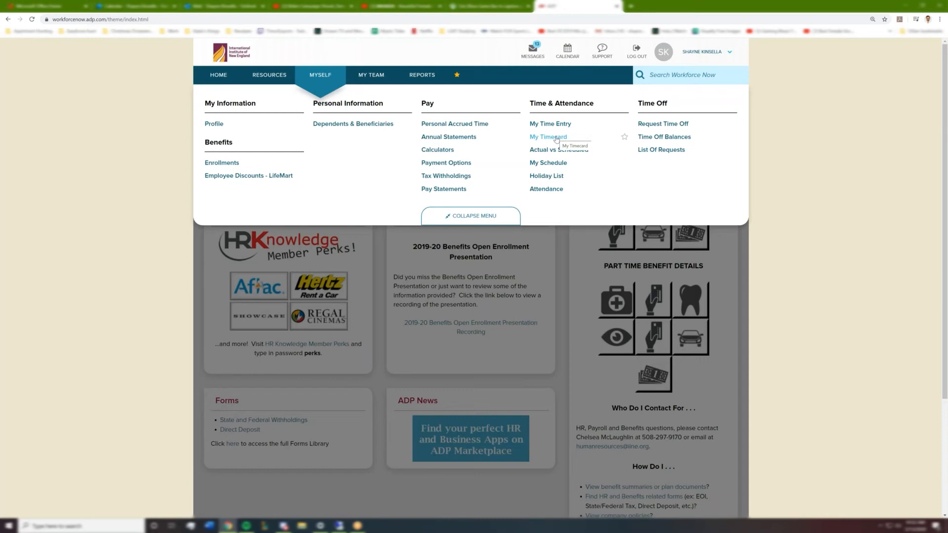
pyautogui.click(557, 139)
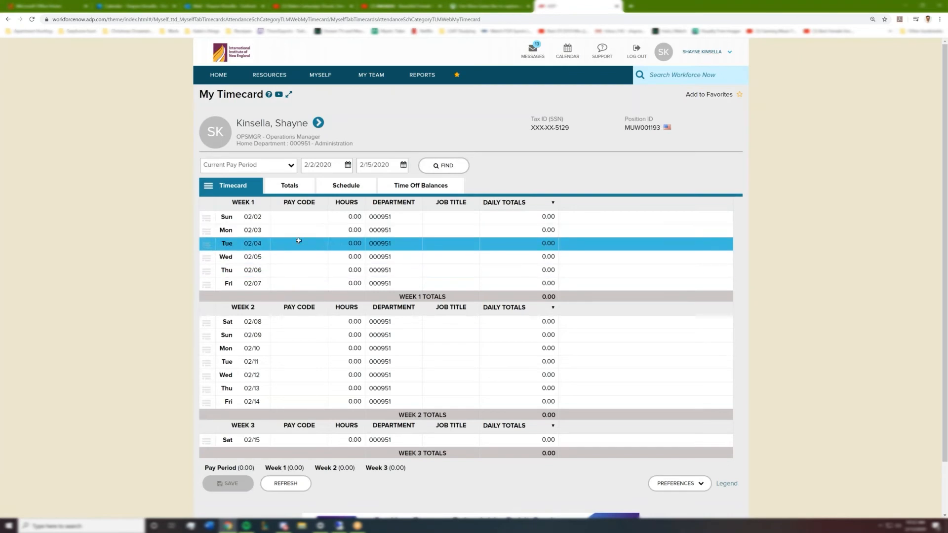
# Enter 8 hours for Monday 02/03 and set its department to 000503.
pyautogui.click(350, 230)
pyautogui.click(146, 239)
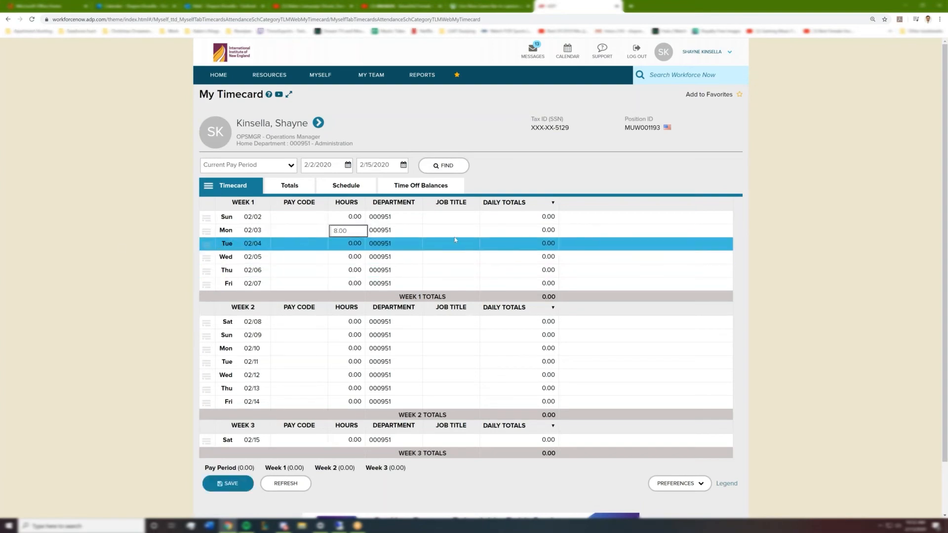
pyautogui.click(439, 231)
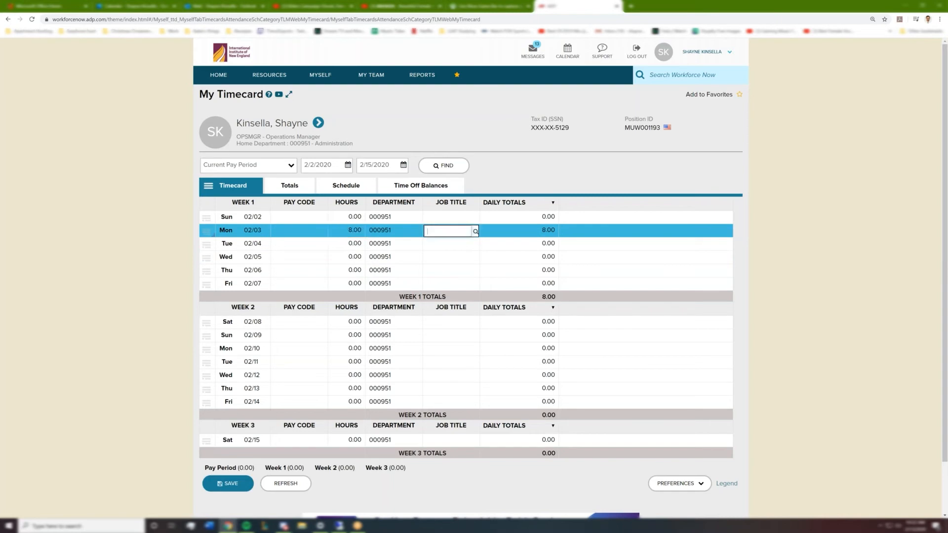
pyautogui.click(398, 233)
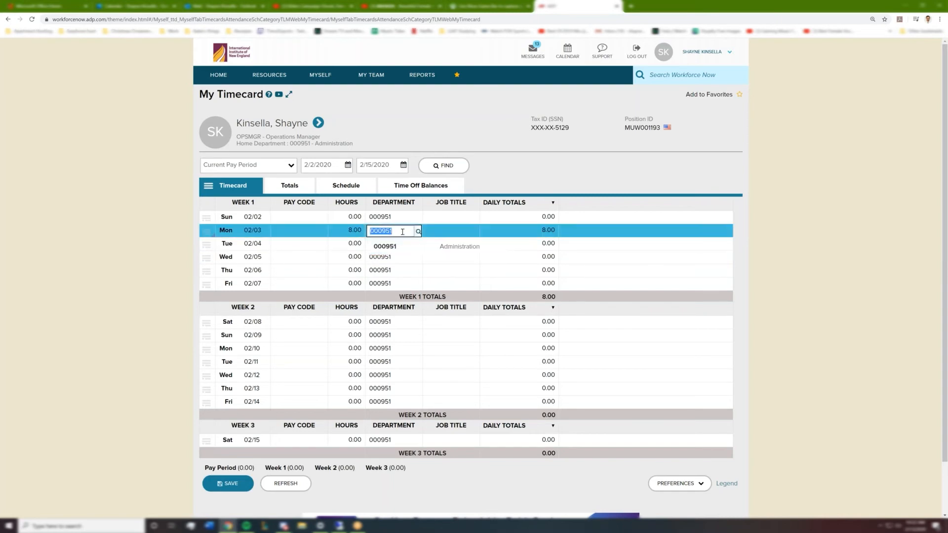
pyautogui.write('503')
pyautogui.press('BackSpace')
pyautogui.press('BackSpace')
pyautogui.press('BackSpace')
pyautogui.write('000503')
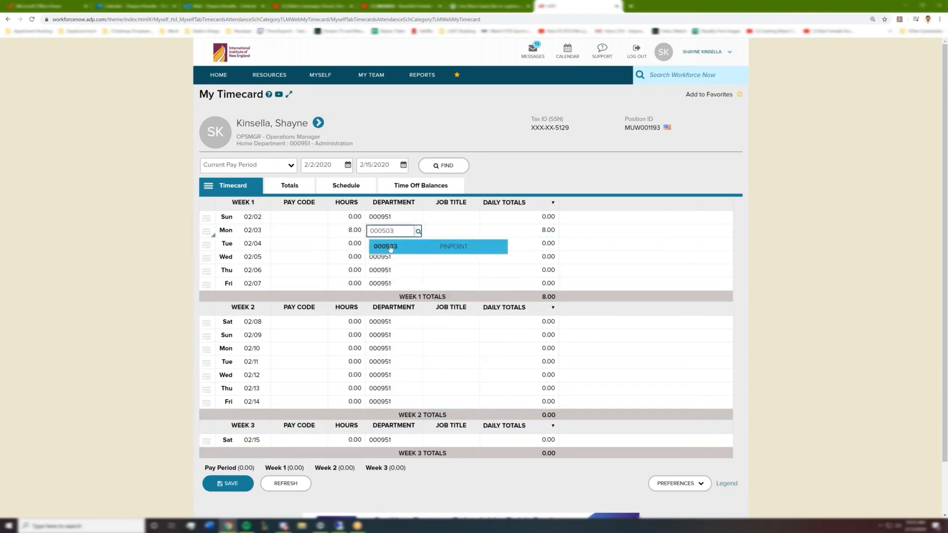
pyautogui.click(396, 246)
# Set Monday 02/03's department to 000951 and its job title to PINPOINT.
pyautogui.doubleClick(396, 231)
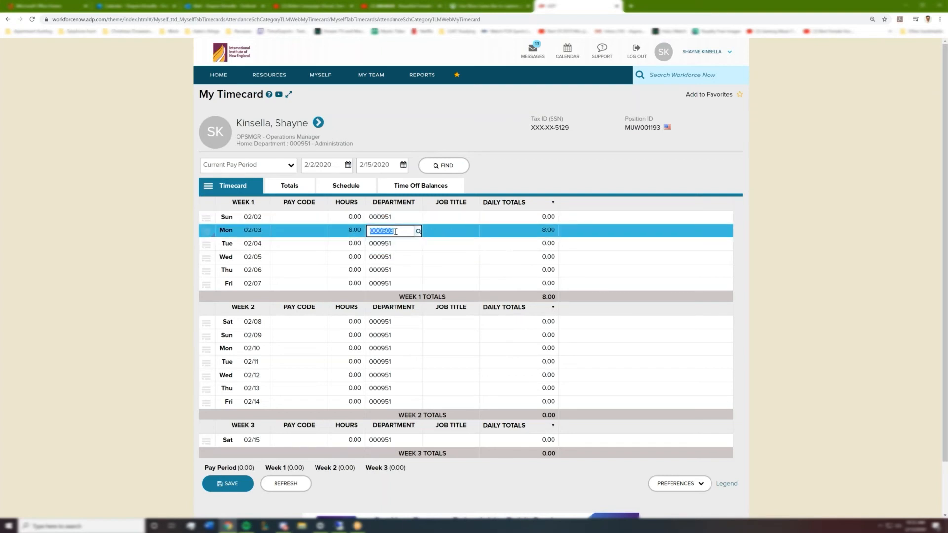
pyautogui.write('00099')
pyautogui.write('1')
pyautogui.press('Tab')
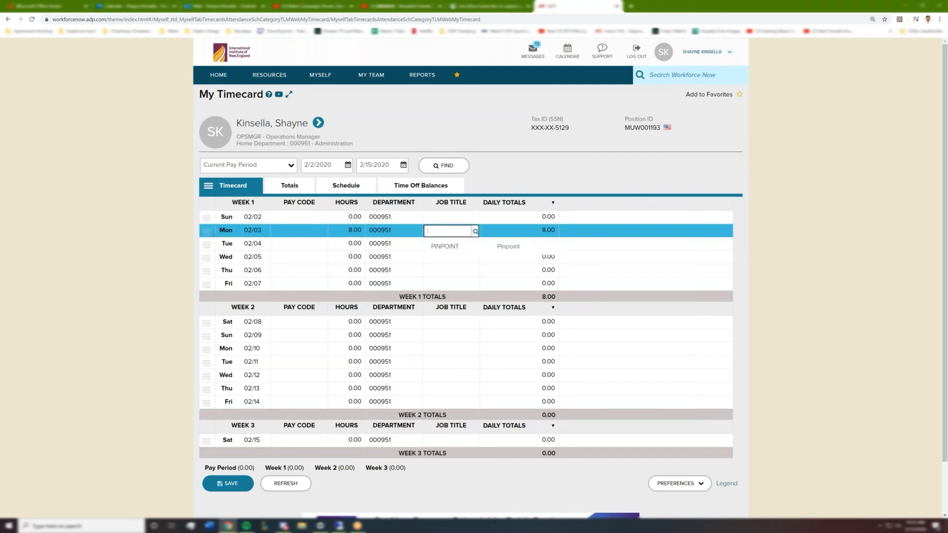
pyautogui.click(445, 246)
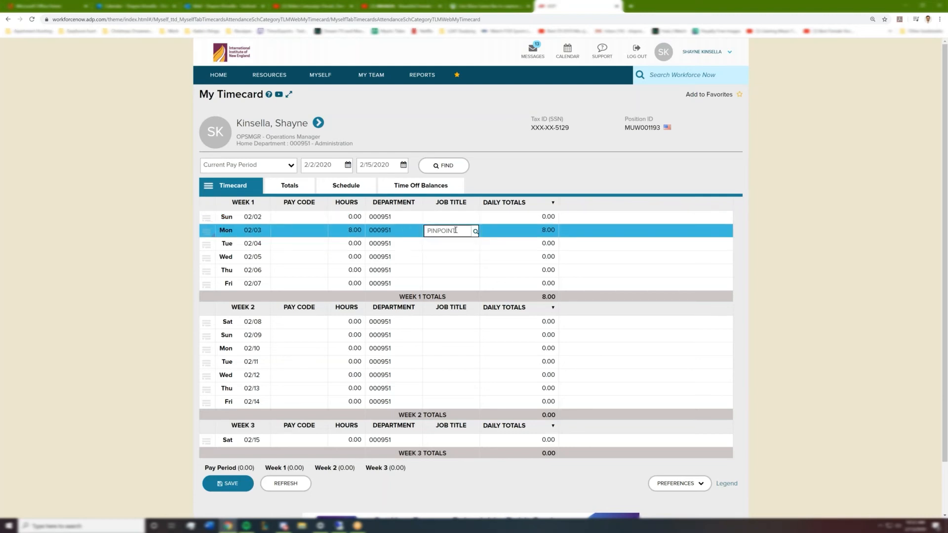
# Set Monday 02/03's department to 000502.
pyautogui.click(401, 233)
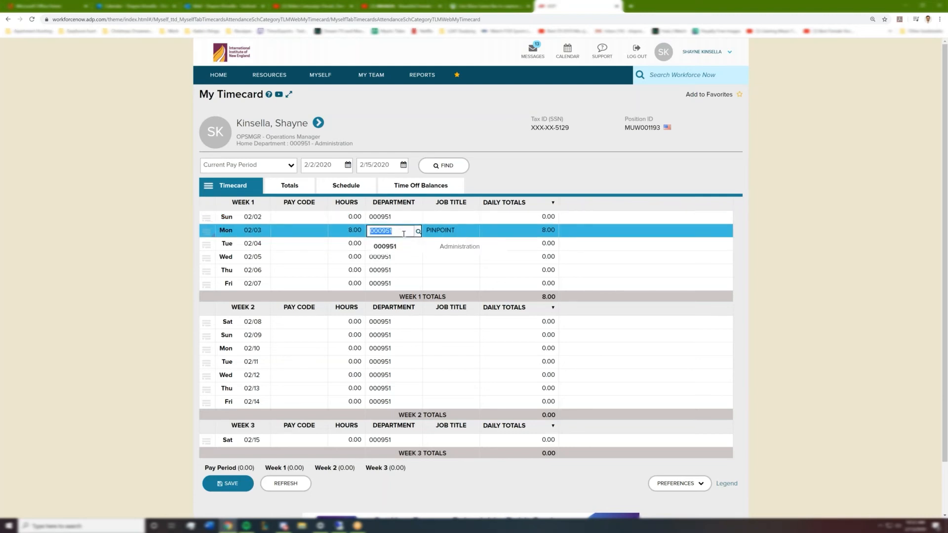
pyautogui.write('00502')
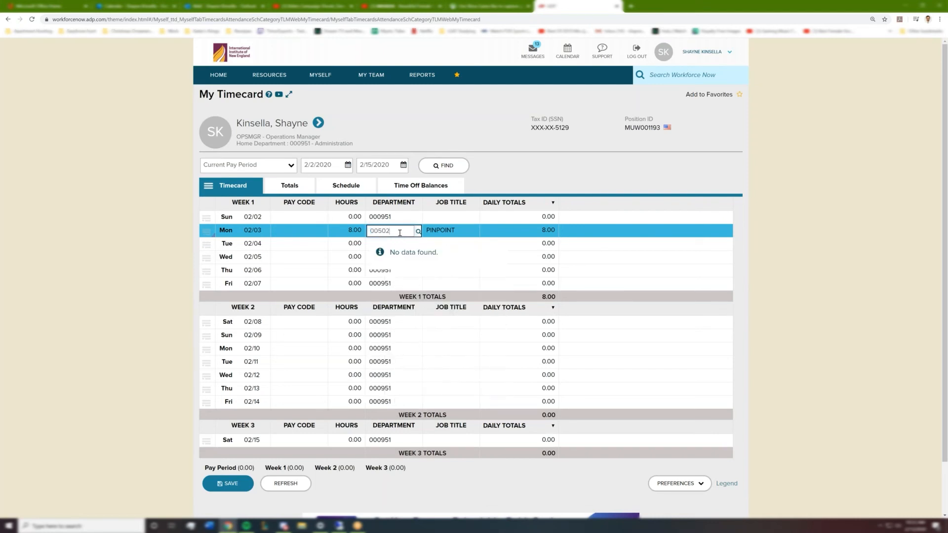
pyautogui.press('BackSpace')
pyautogui.press('BackSpace')
pyautogui.write('502')
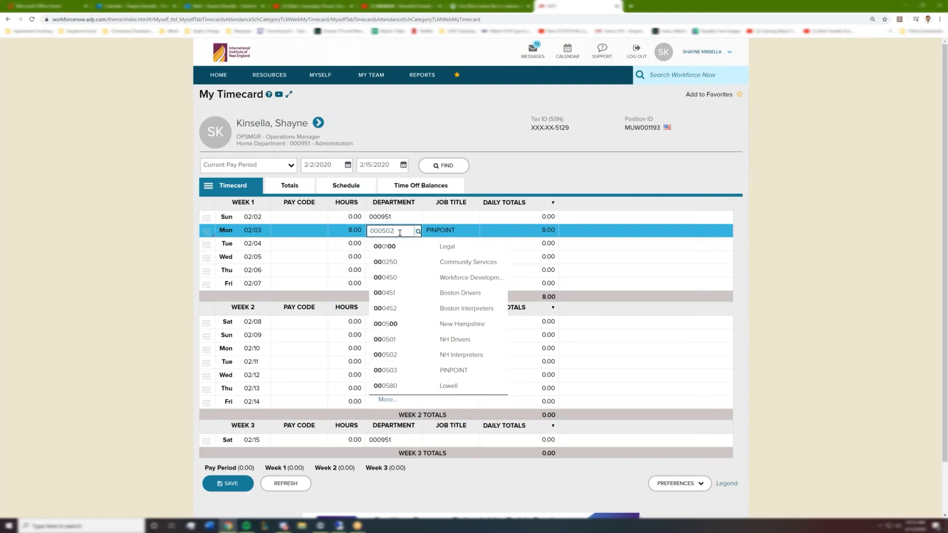
pyautogui.press('Return')
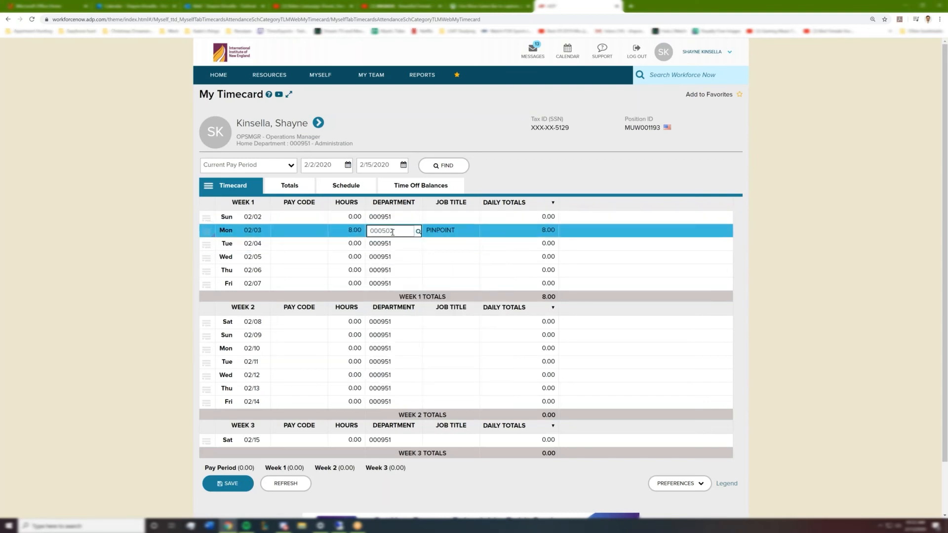
# Clear Monday 02/03's hours and job title and reset its department to 000951.
pyautogui.click(354, 231)
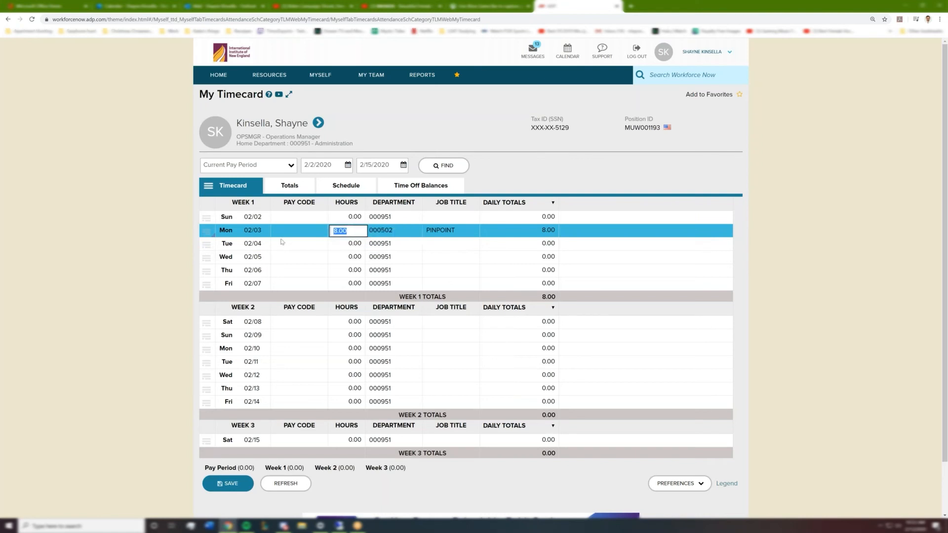
pyautogui.click(442, 231)
pyautogui.click(395, 231)
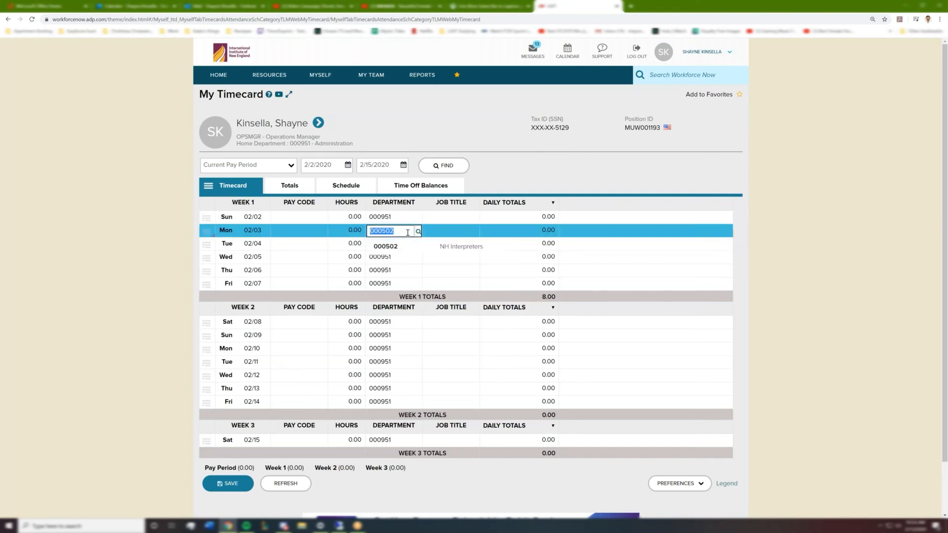
pyautogui.write('0')
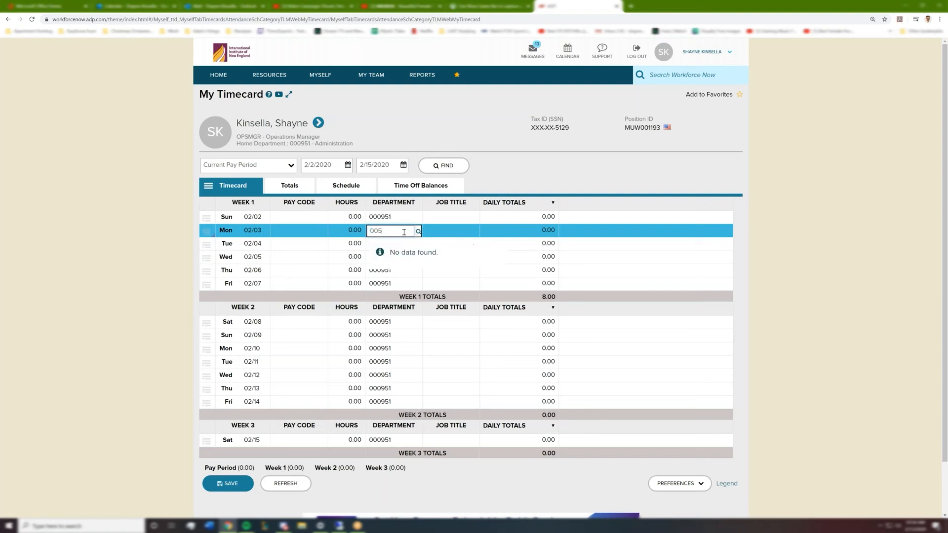
pyautogui.write('005')
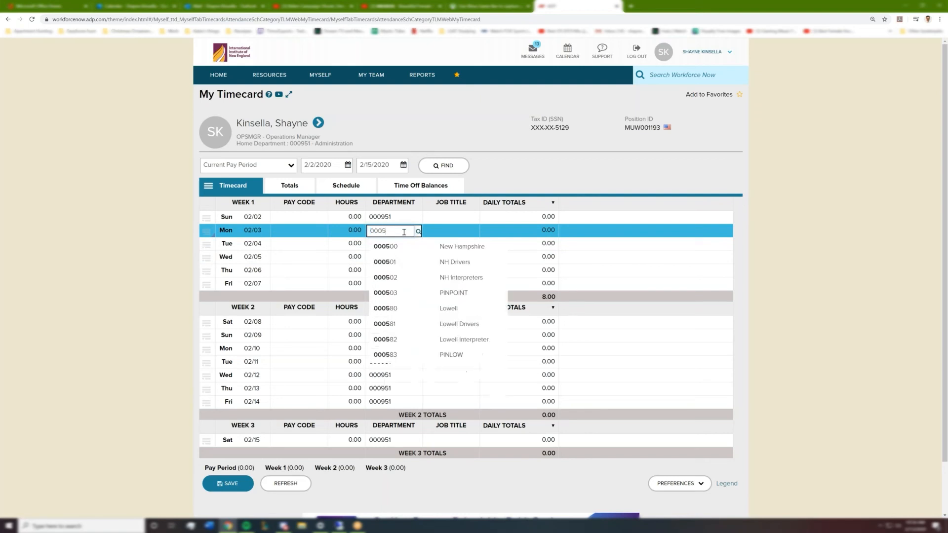
pyautogui.write('50')
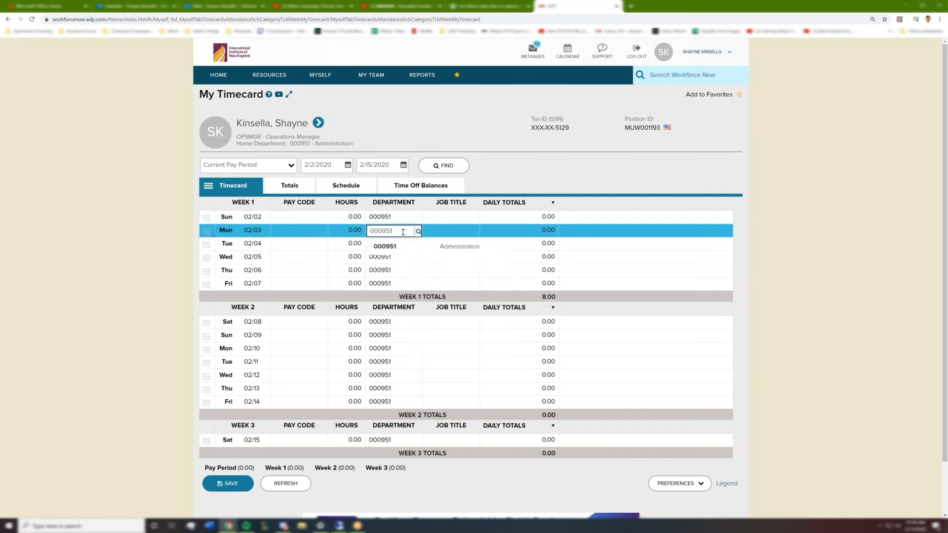
# Enter 2 hours for Monday 02/03 and 2 hours for Thursday 02/06.
pyautogui.click(359, 232)
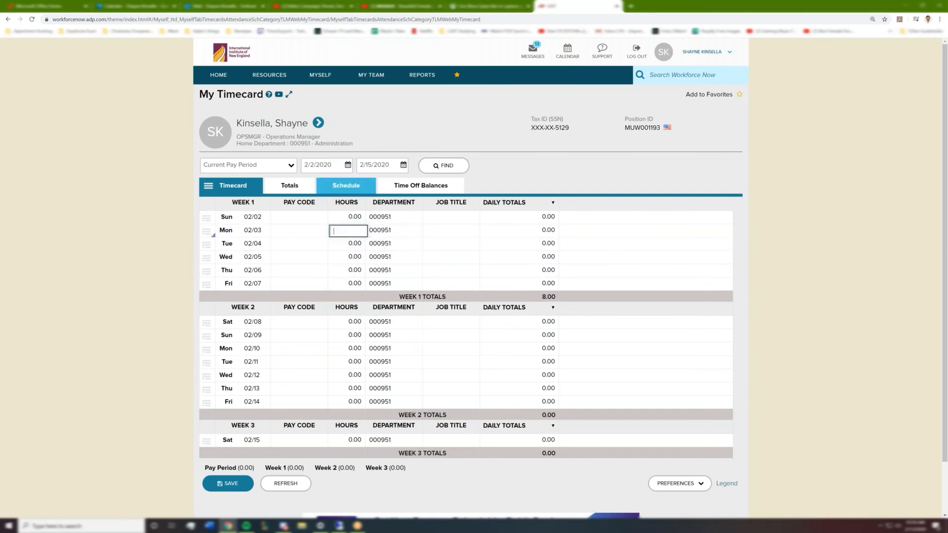
pyautogui.write('2.00')
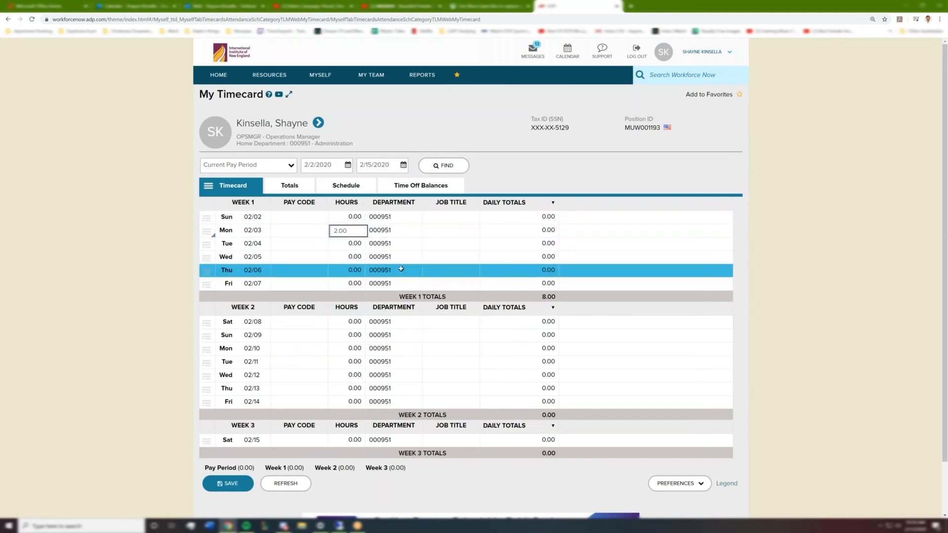
pyautogui.click(355, 269)
pyautogui.write('2')
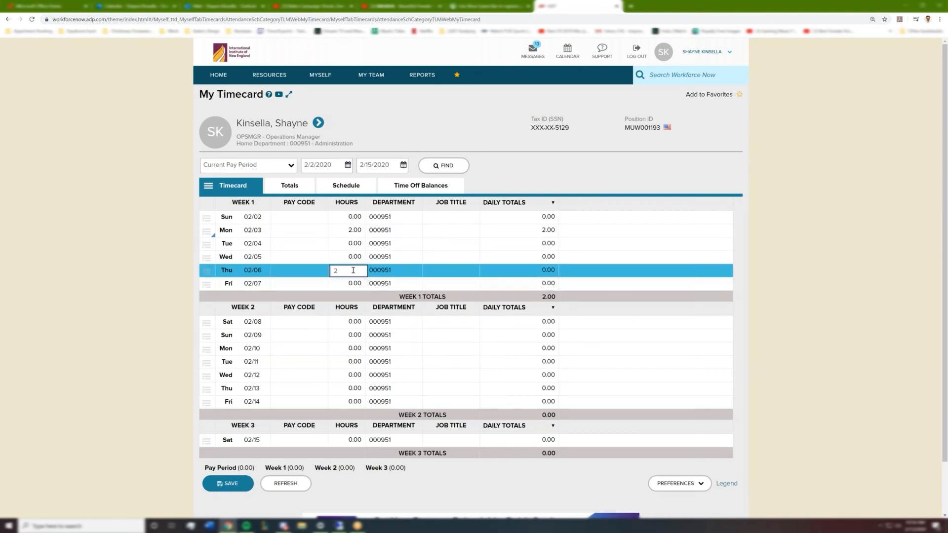
# Enter 4 hours for Monday 02/10.
pyautogui.click(353, 348)
pyautogui.write('7')
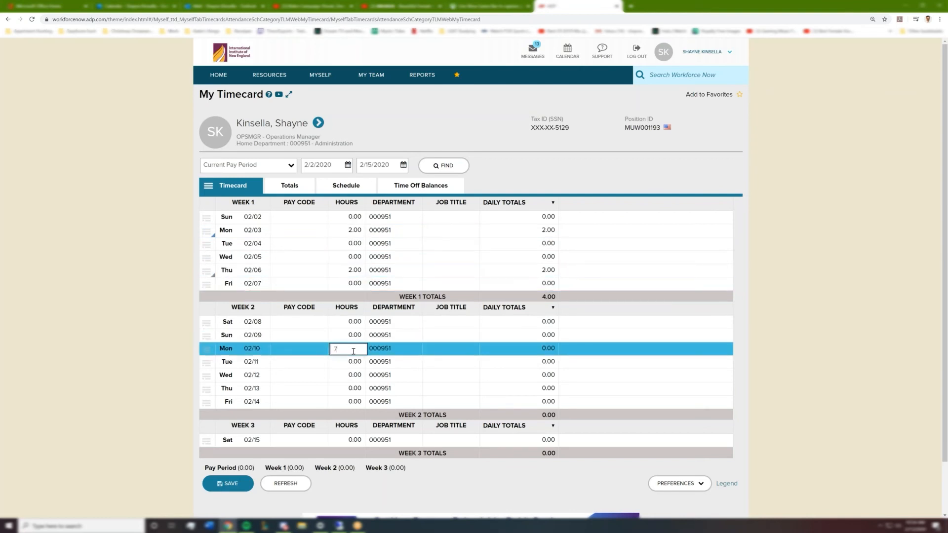
pyautogui.press('BackSpace')
pyautogui.write('4')
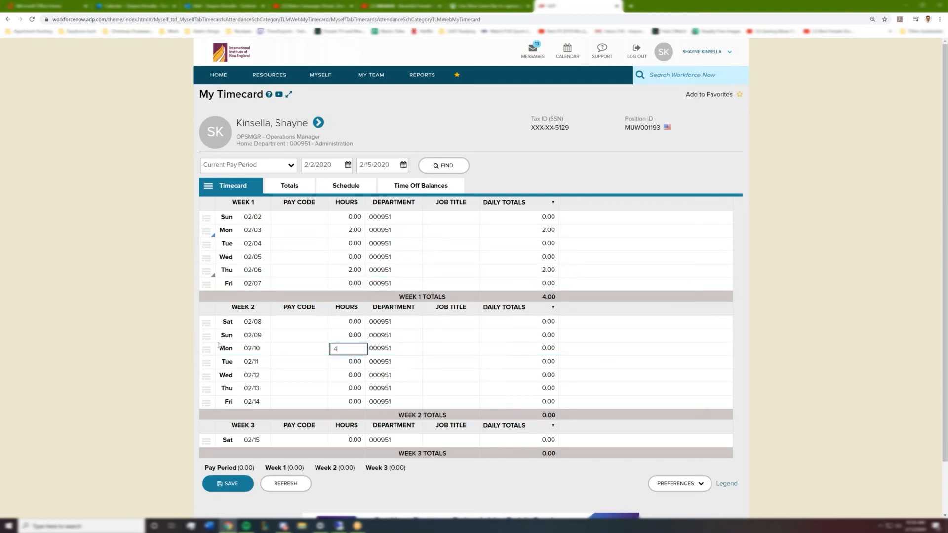
pyautogui.click(72, 346)
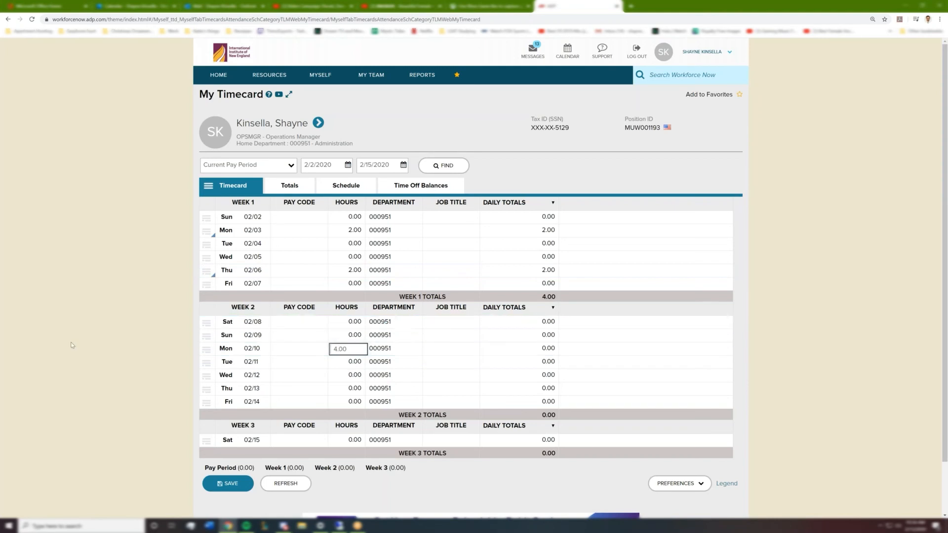
# Set Monday 02/03's department to 000503 and its job title to PINPOINT.
pyautogui.click(393, 231)
pyautogui.write('000503')
pyautogui.press('Return')
pyautogui.click(456, 230)
pyautogui.click(446, 246)
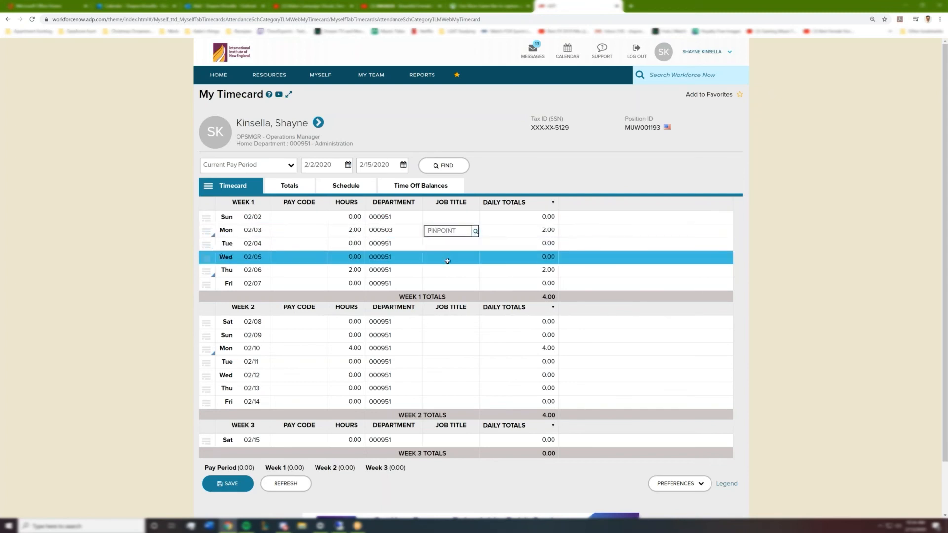
# Set Thursday 02/06's department to 000503 and its job title to PINPOINT.
pyautogui.click(409, 273)
pyautogui.write('000503')
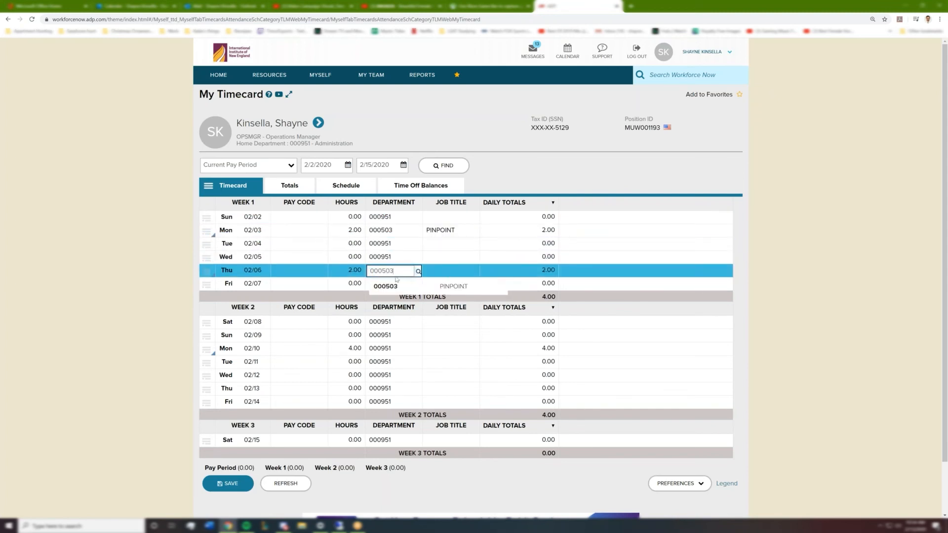
pyautogui.press('Return')
pyautogui.click(444, 270)
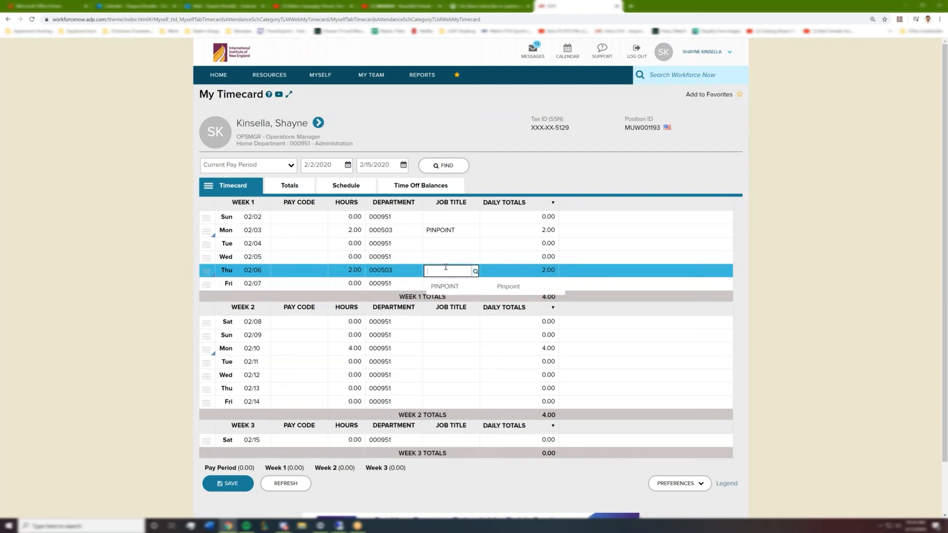
pyautogui.click(445, 286)
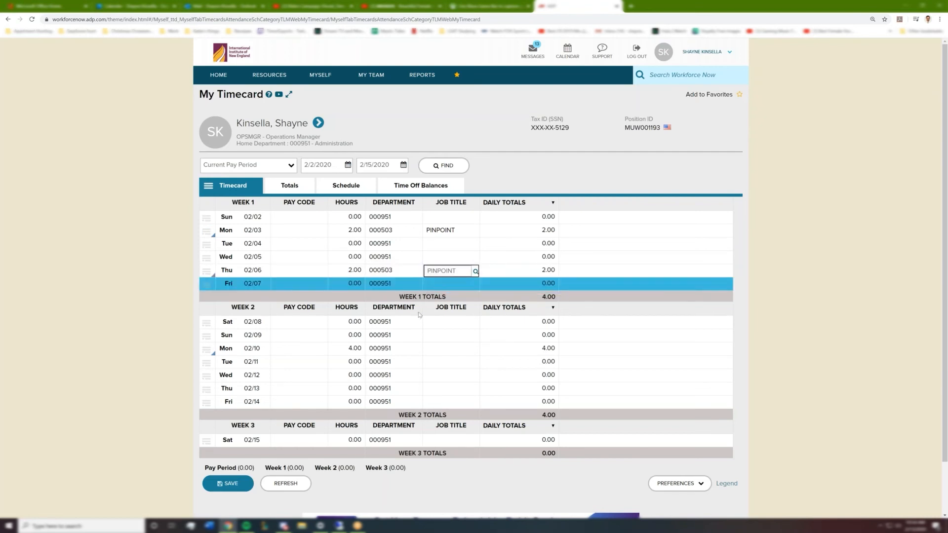
# Set Monday 02/10's department to 000503 with job title PINPOINT and save the timecard.
pyautogui.click(448, 349)
pyautogui.write('0')
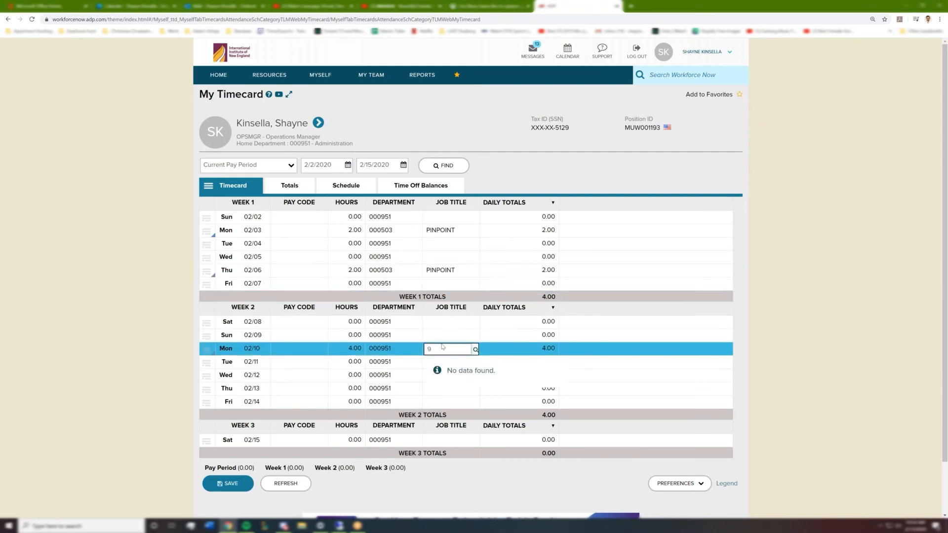
pyautogui.press('BackSpace')
pyautogui.click(443, 368)
pyautogui.click(400, 350)
pyautogui.write('000503')
pyautogui.click(392, 364)
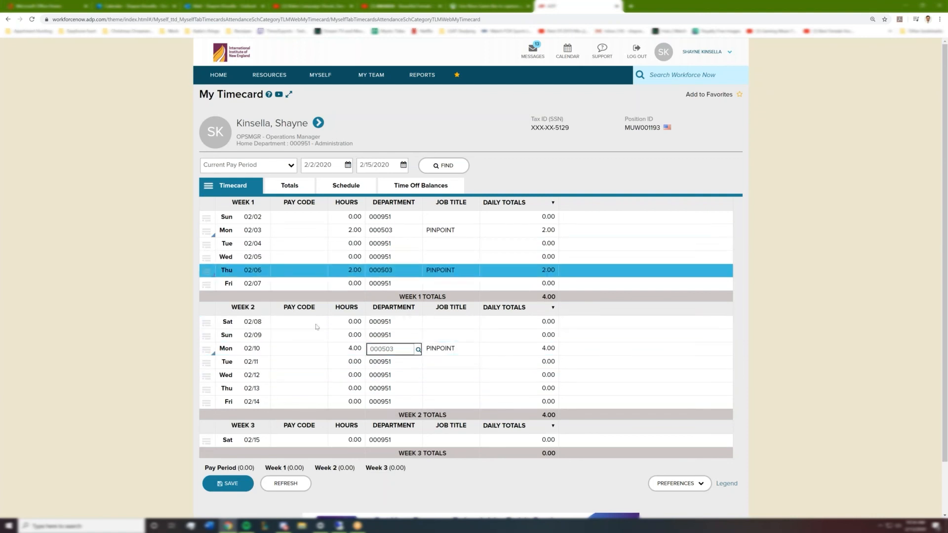
pyautogui.click(216, 486)
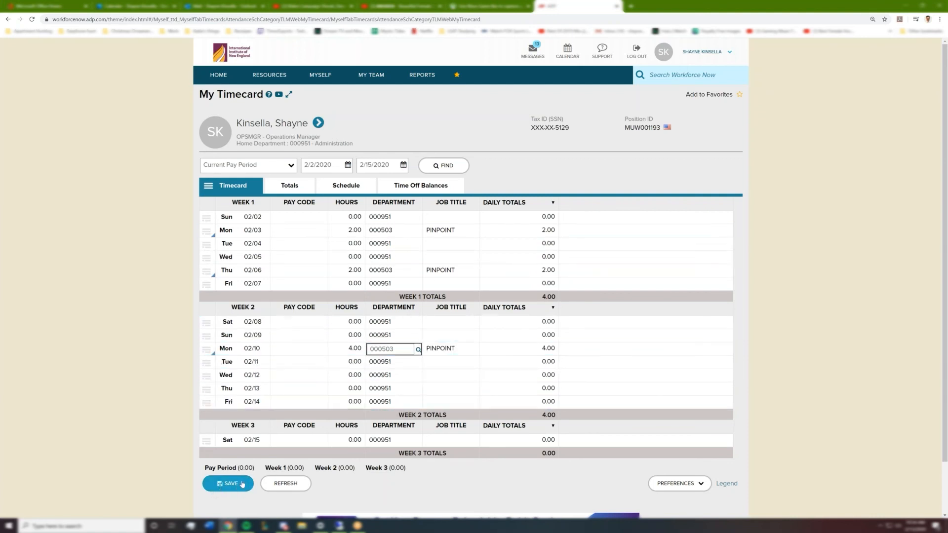